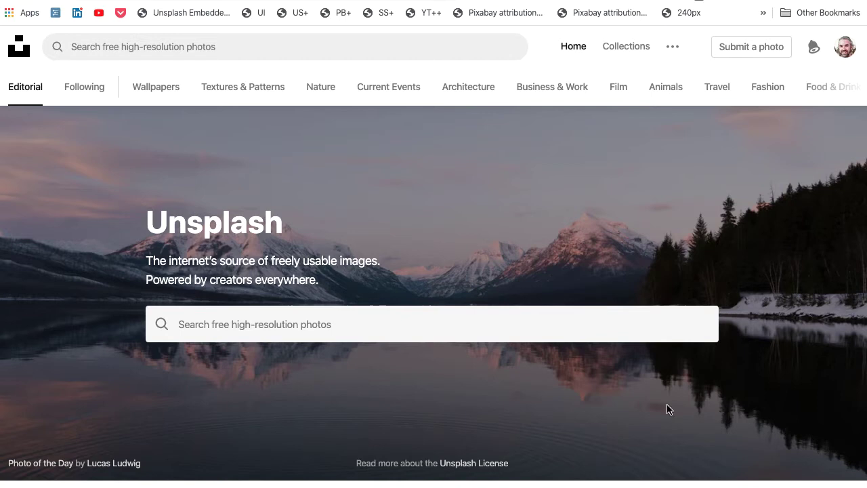
Review the Unsplash License page for the photo usage and credit terms, and return to the home page
left_click(504, 464)
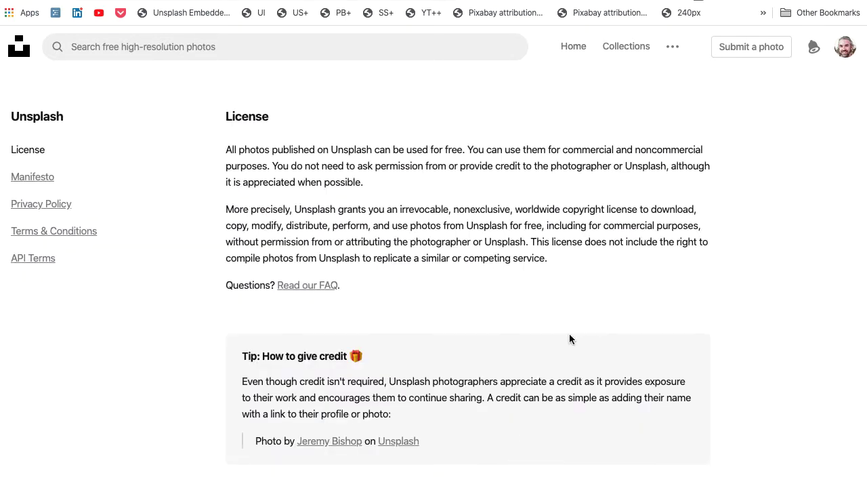
left_click(19, 53)
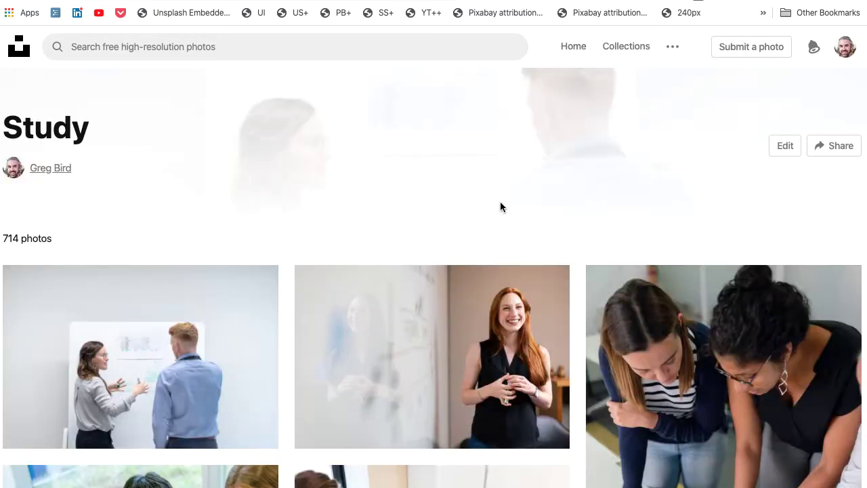
Open the Study collection's photo of the smiling red-haired woman by the whiteboard and run the Unsplash embedder bookmarklet on it
left_click(395, 328)
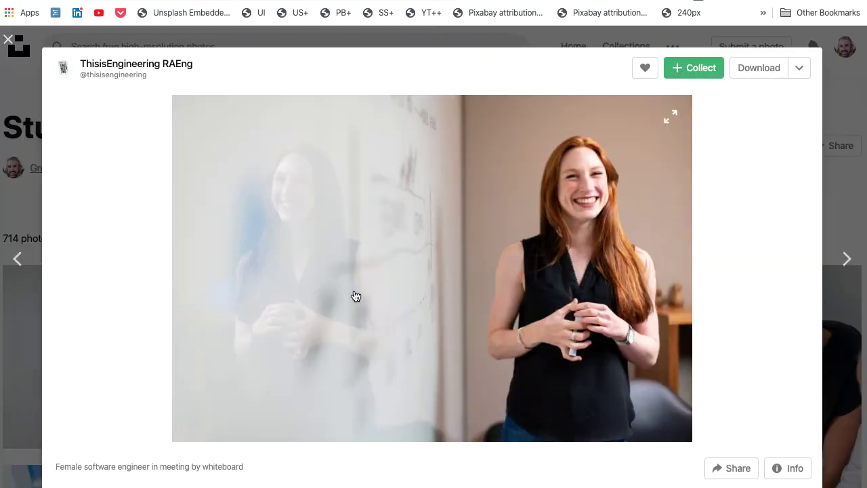
left_click(192, 12)
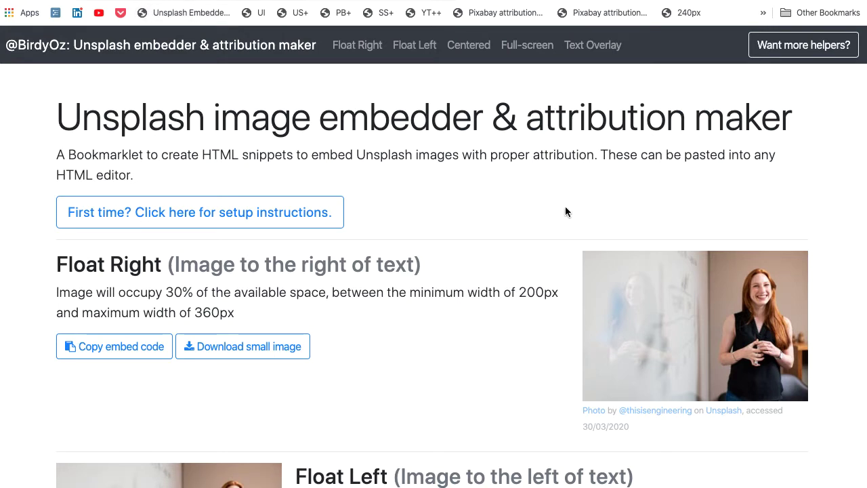
Copy the Float Right embed code for the photo and download its small image
scroll(565, 211, "down", 3)
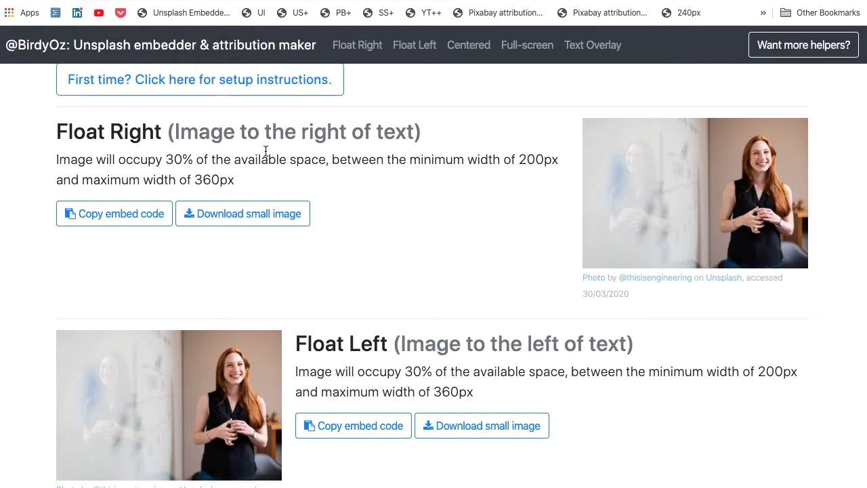
scroll(510, 238, "up", 1)
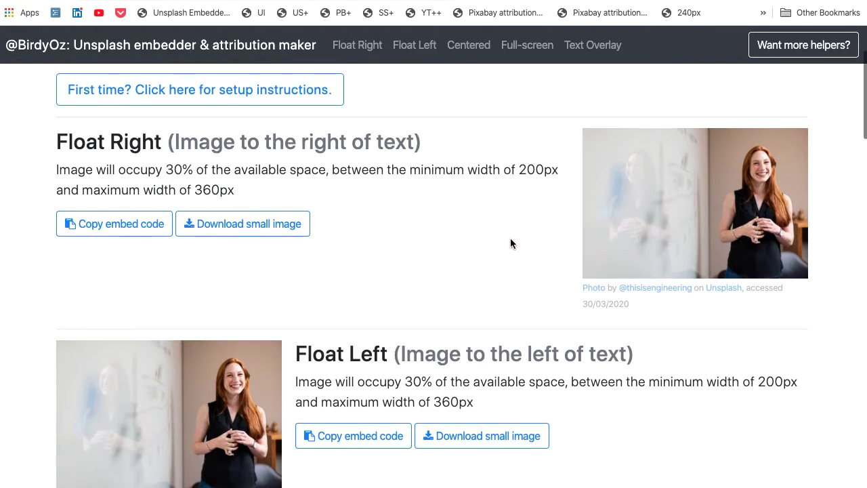
scroll(511, 238, "down", 1)
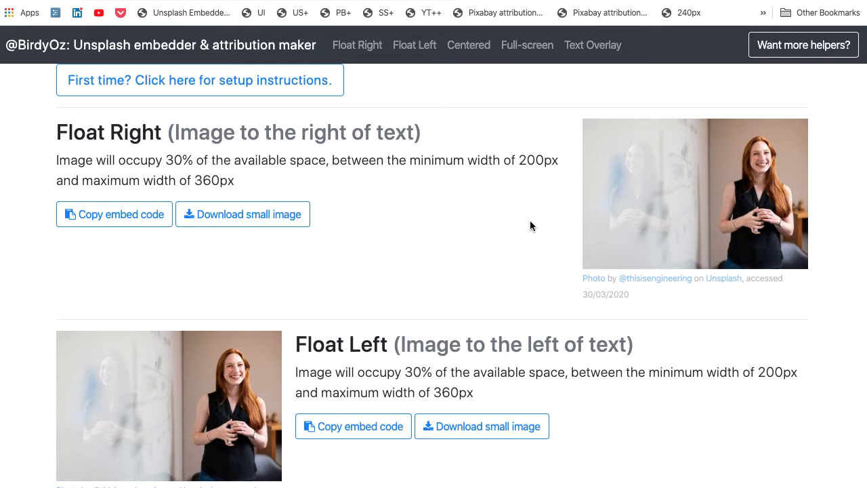
scroll(530, 225, "down", 2)
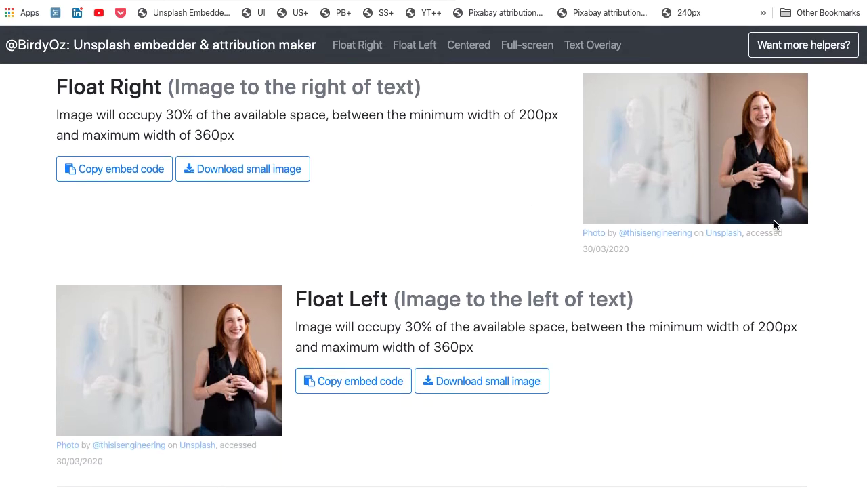
scroll(525, 220, "up", 1)
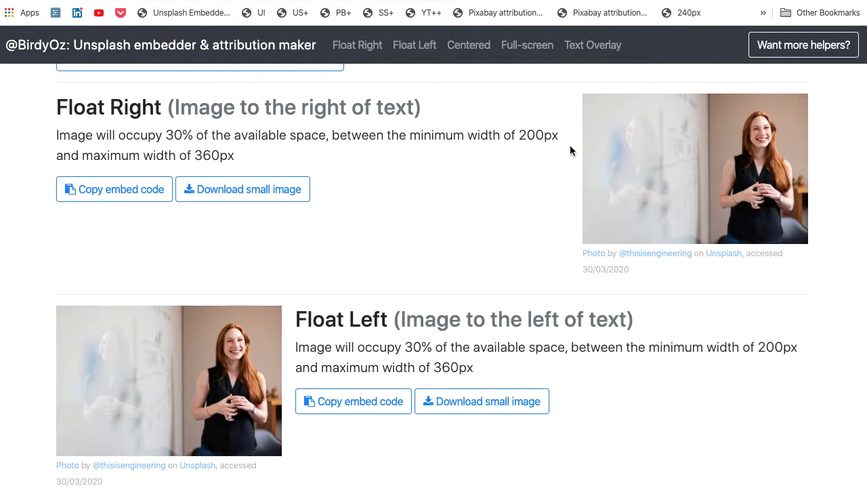
left_click(134, 188)
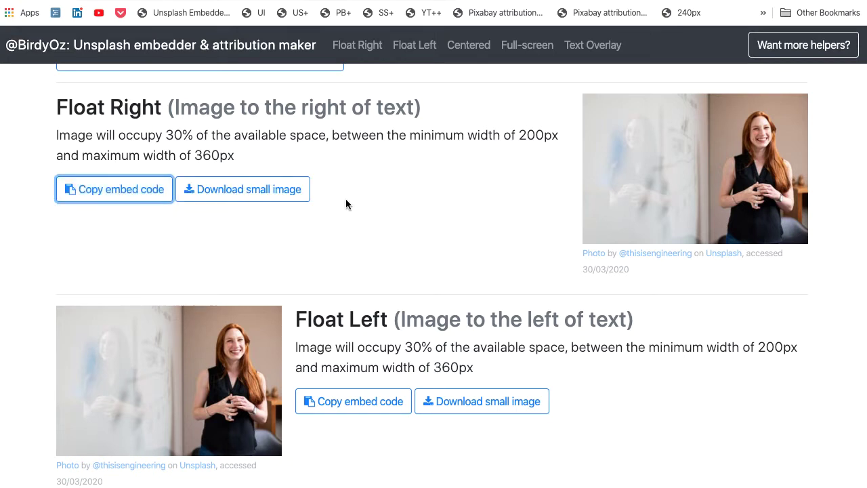
left_click(283, 194)
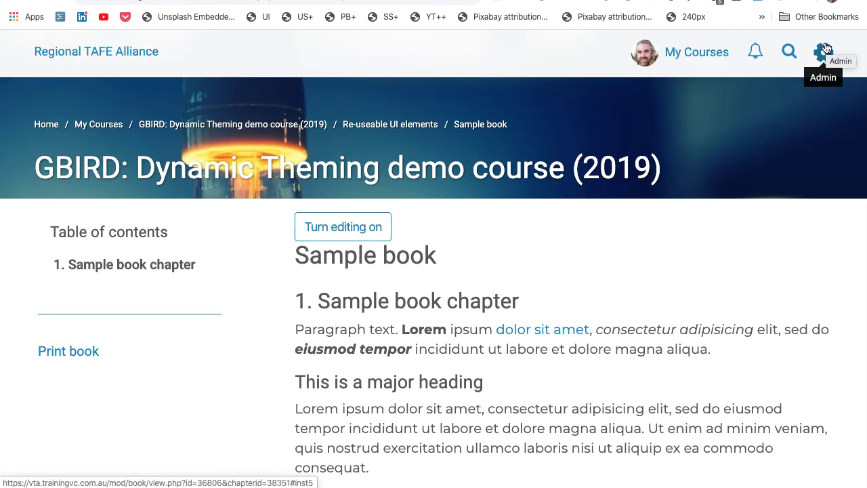
Turn editing on in the Sample book, open its Sample book chapter for editing and expand the content editor to full screen
left_click(789, 52)
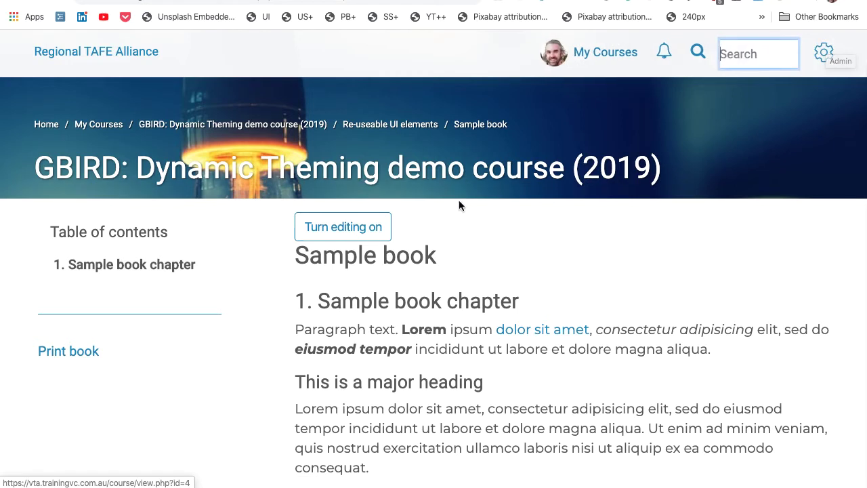
left_click(373, 231)
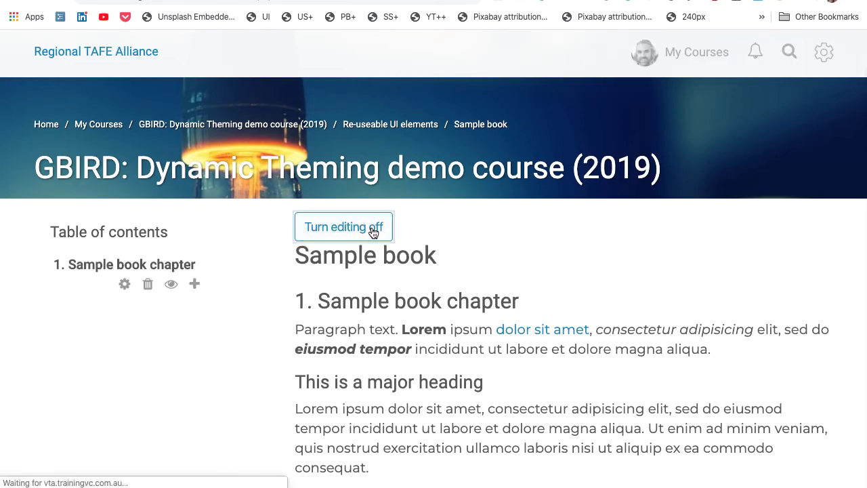
left_click(125, 285)
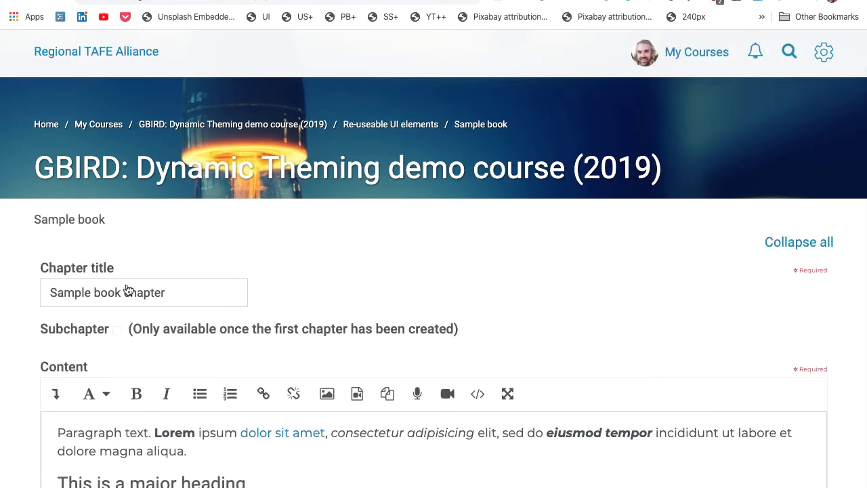
left_click(505, 400)
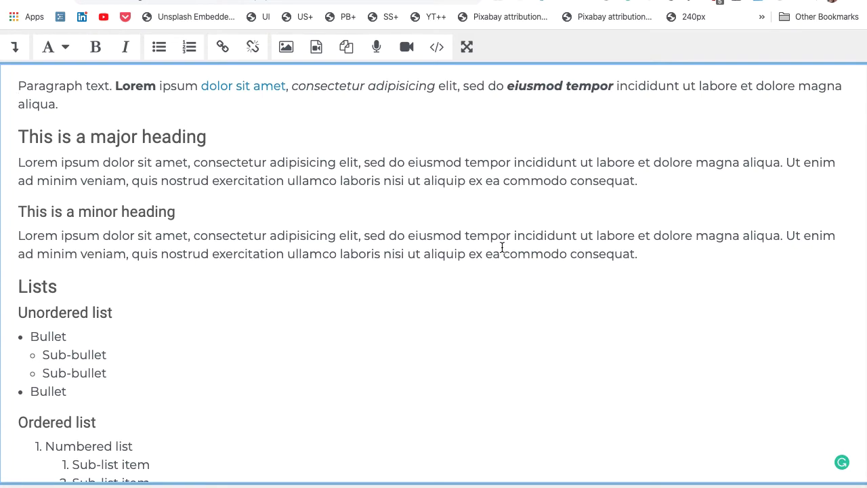
Paste the copied Float Right embed code above the first paragraph in the chapter's HTML source, and return to the visual view
left_click(444, 59)
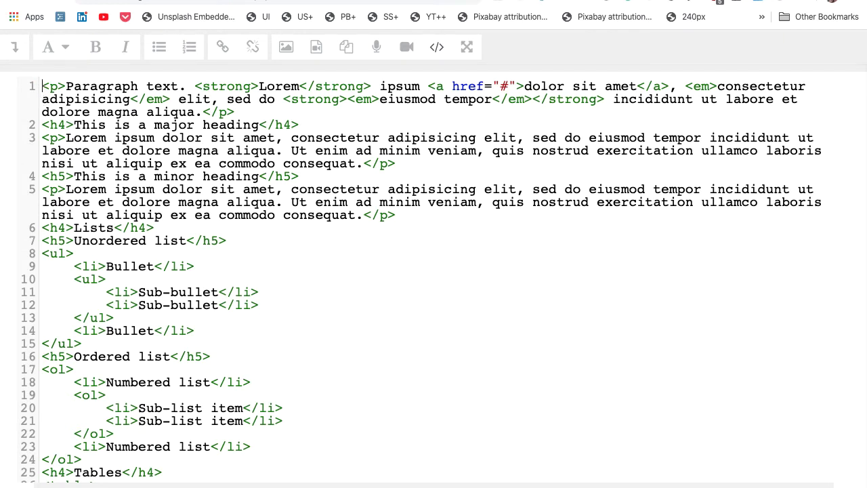
key("Return")
key("Return")
key("Return")
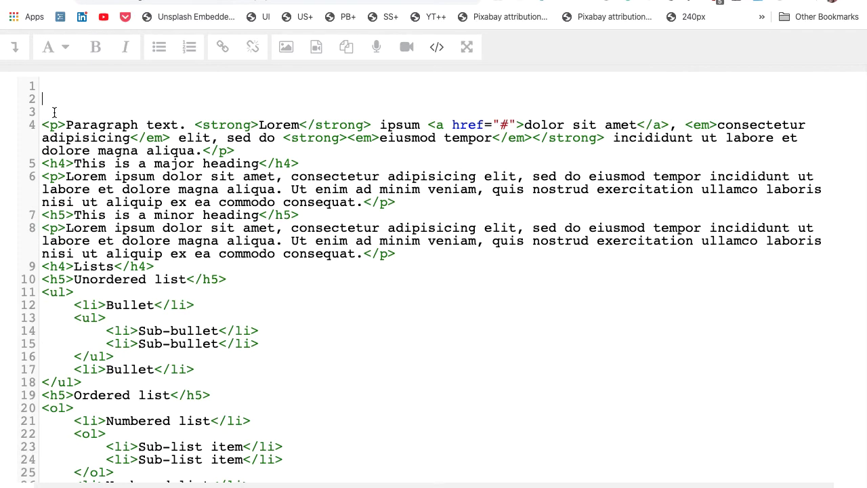
key("ctrl+v")
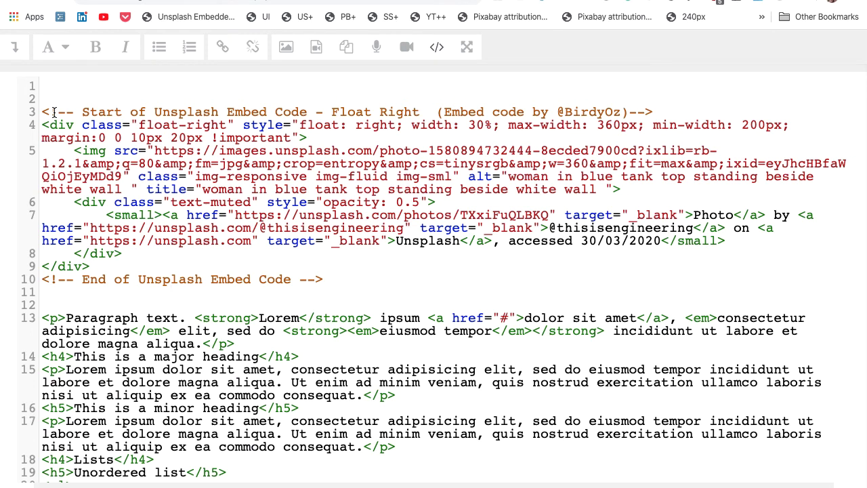
left_click(437, 48)
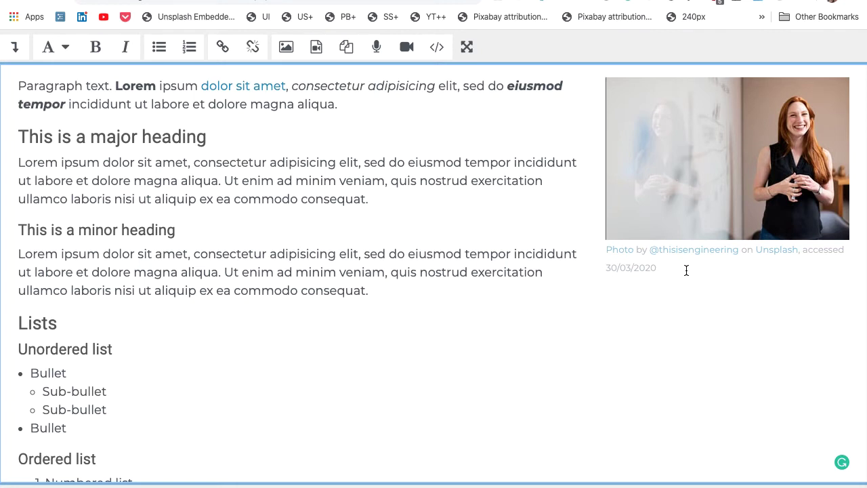
Replace the embedded image's source by uploading Unsplash-TXxiFuQLBKQ-360x240.jpg from Downloads, and save the image
double_click(744, 179)
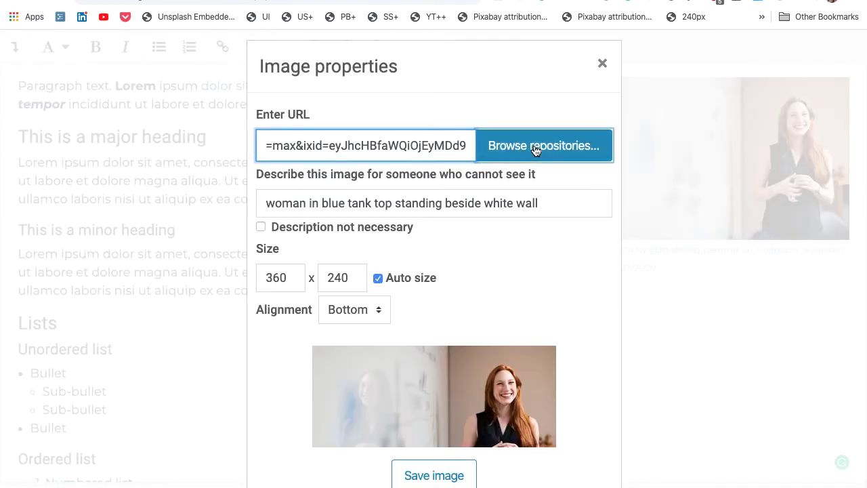
left_click(536, 147)
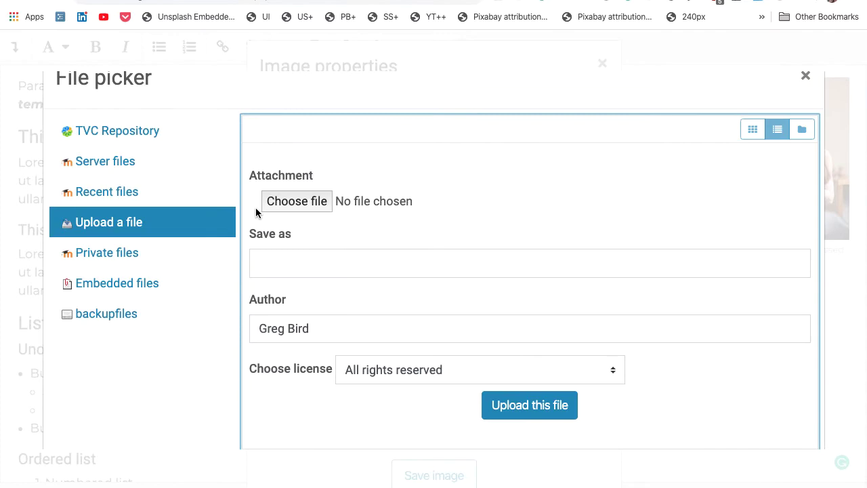
left_click(297, 202)
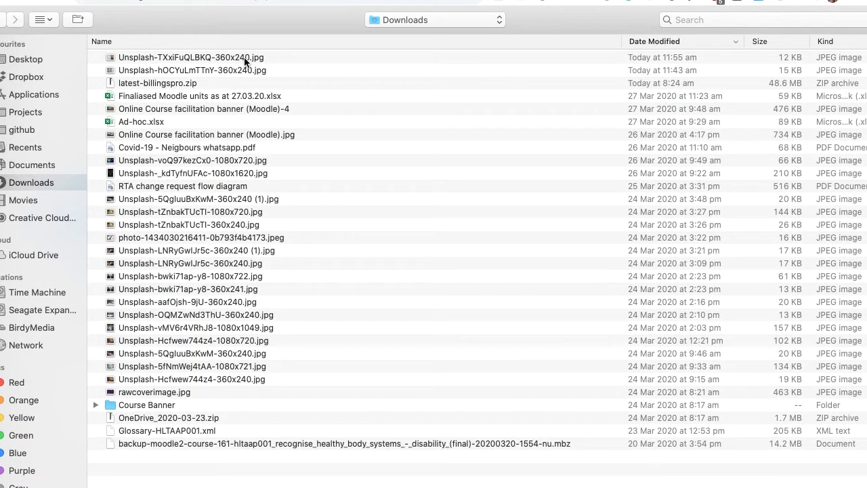
left_click(244, 60)
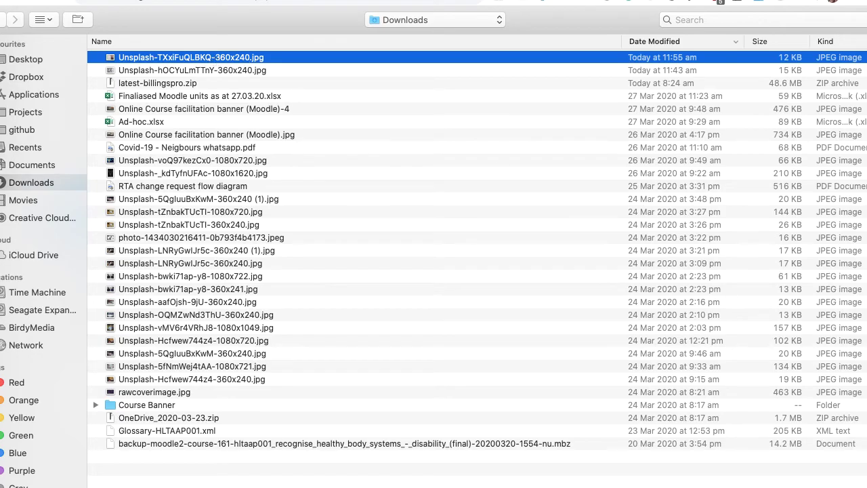
key("Return")
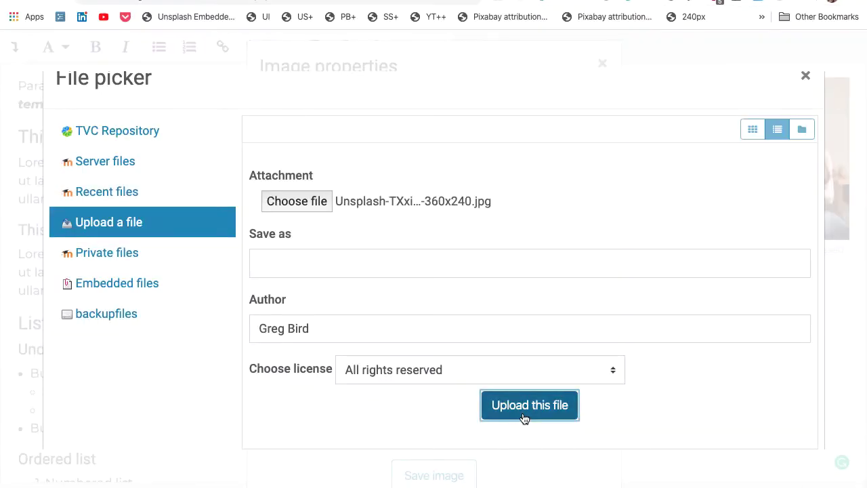
left_click(523, 415)
left_click(453, 477)
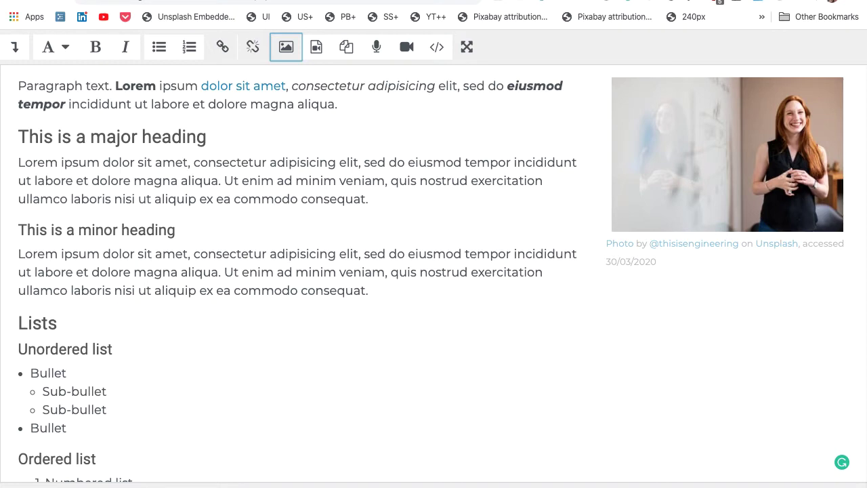
Switch back to Unsplash, open the collection's photo of the woman pointing at a whiteboard beside a colleague, and run the embedder bookmarklet
key("ctrl+Tab")
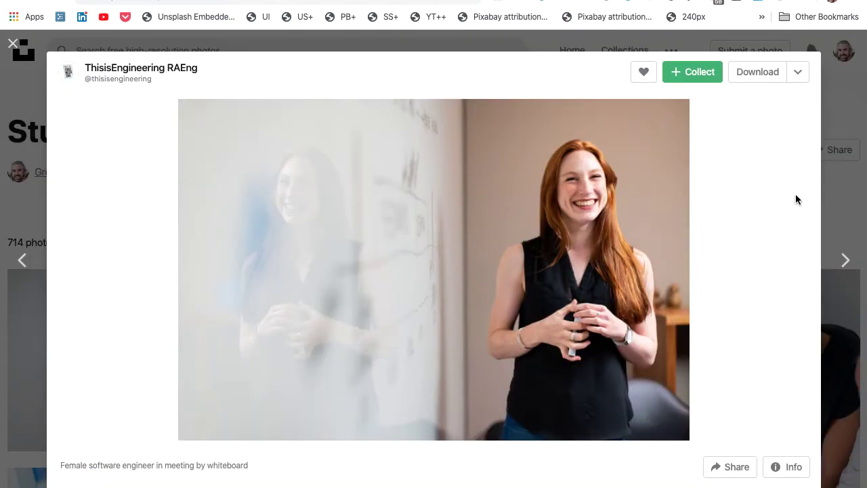
left_click(832, 187)
scroll(788, 210, "down", 5)
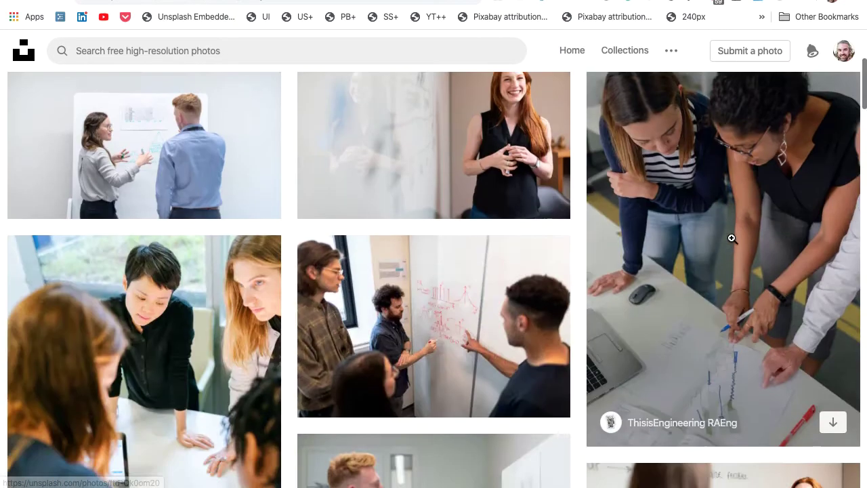
scroll(732, 238, "down", 3)
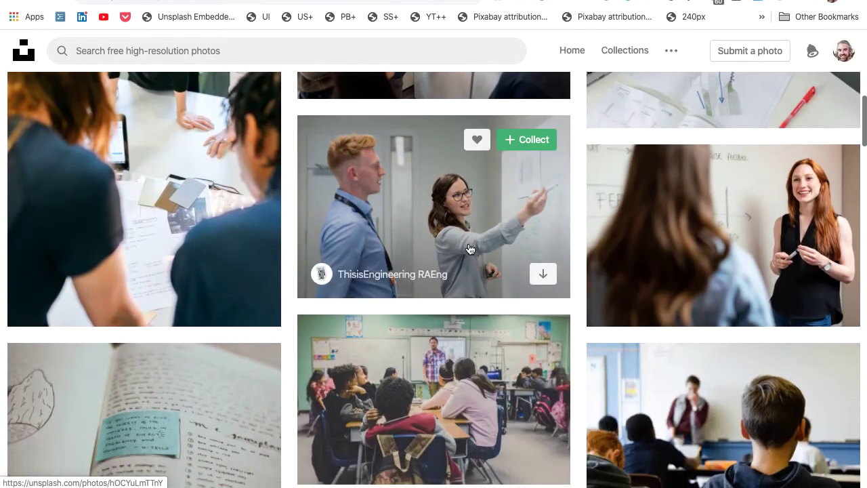
left_click(470, 248)
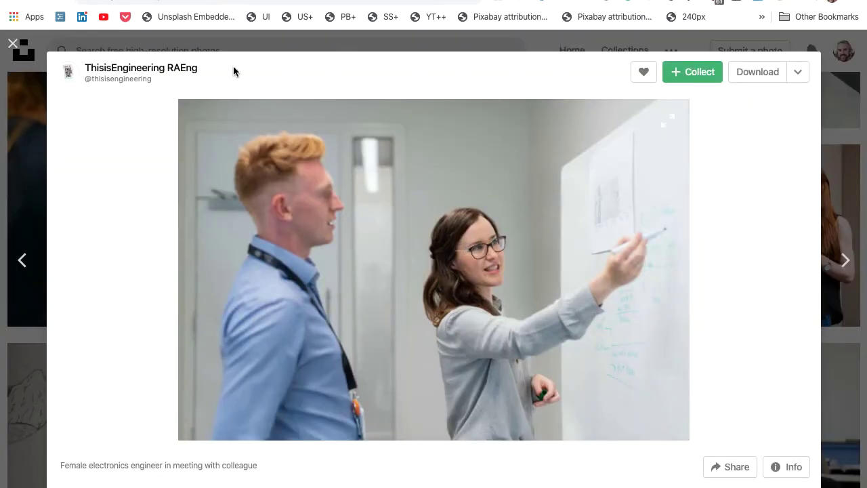
left_click(191, 19)
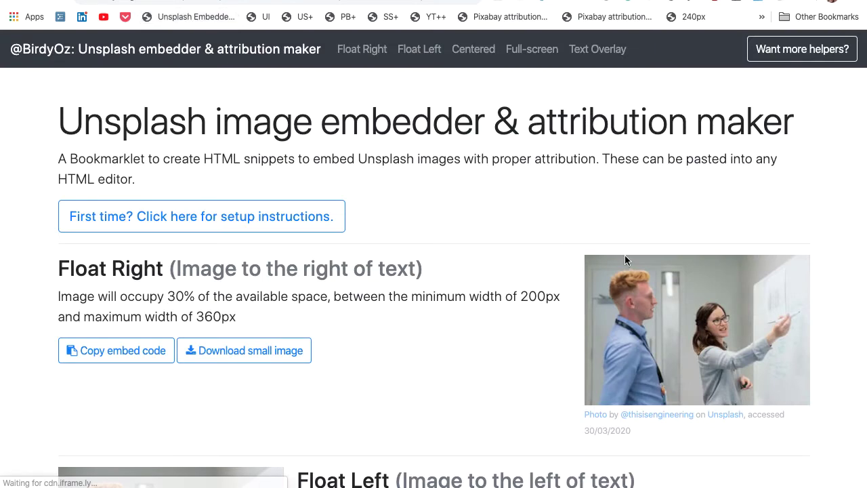
Copy the embed code for the layout occupying 100% of the available space and download the large image
scroll(624, 262, "down", 8)
scroll(624, 263, "down", 8)
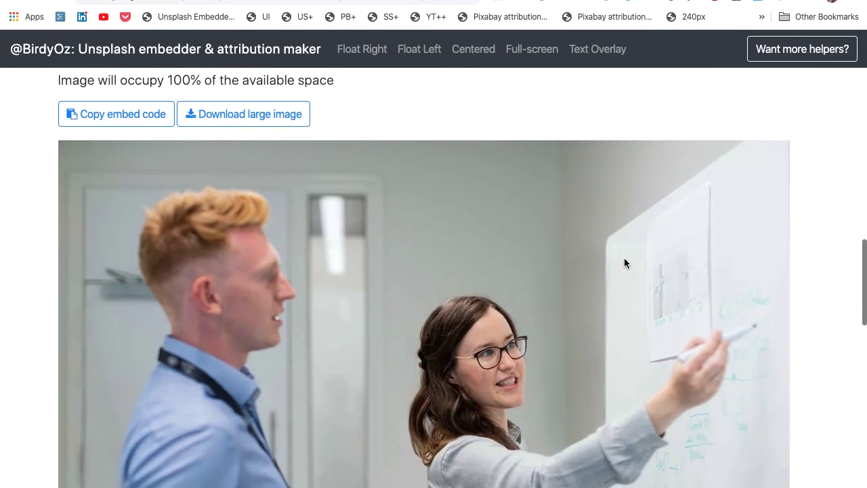
scroll(624, 261, "up", 1)
left_click(86, 135)
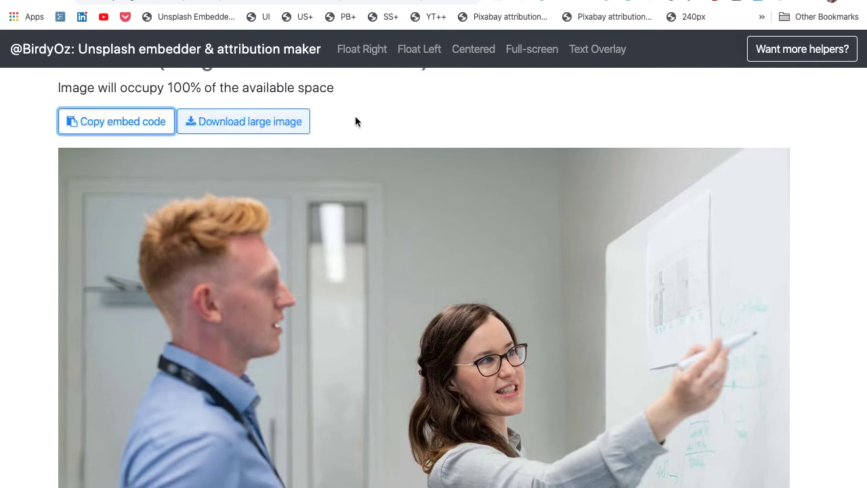
left_click(204, 125)
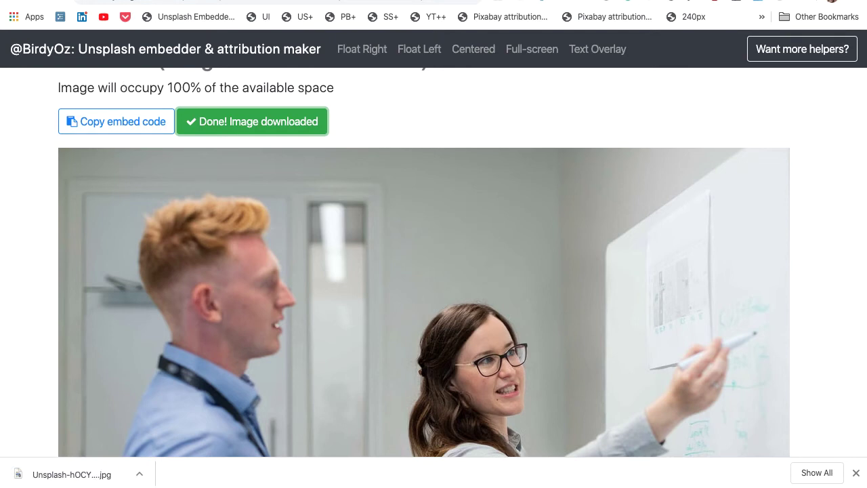
Switch back to the Moodle editor, paste the full-width embed code above the Lists heading in the HTML source, and return to the visual view
key("ctrl+Tab")
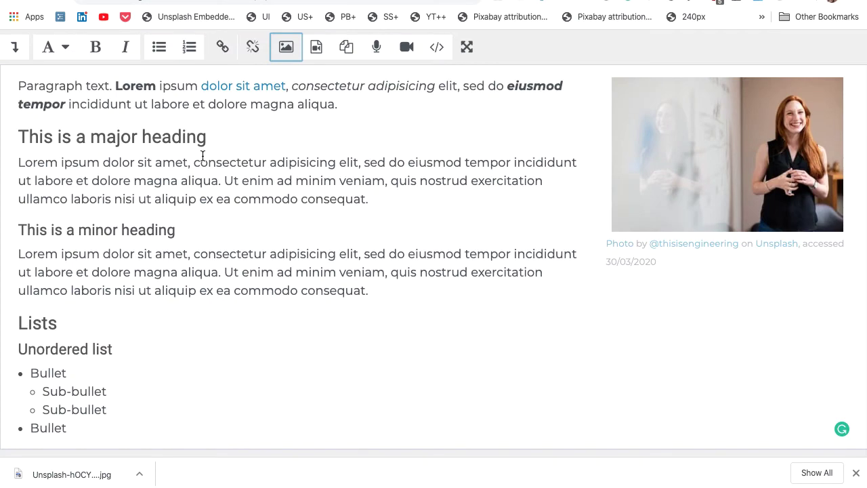
left_click(438, 48)
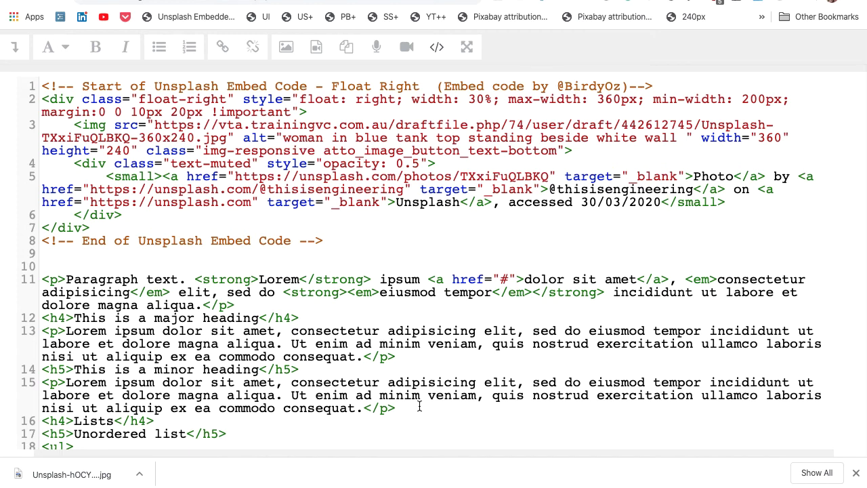
key("Return")
key("Return")
key("Return")
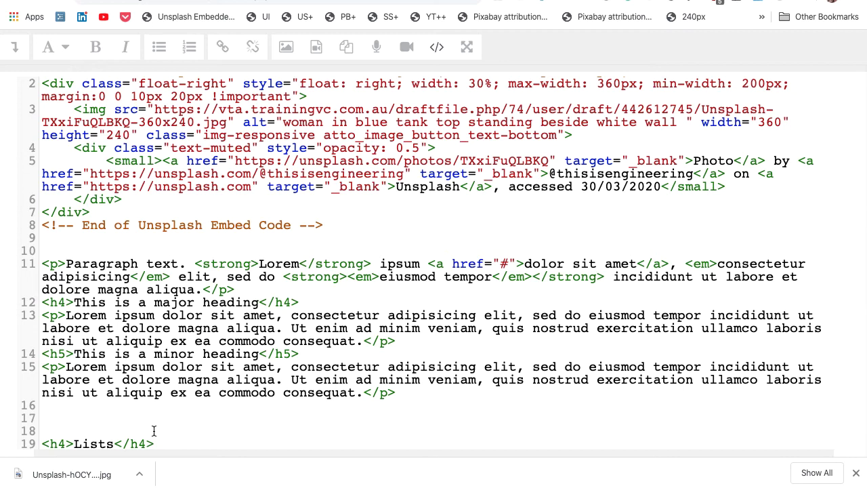
key("super+v")
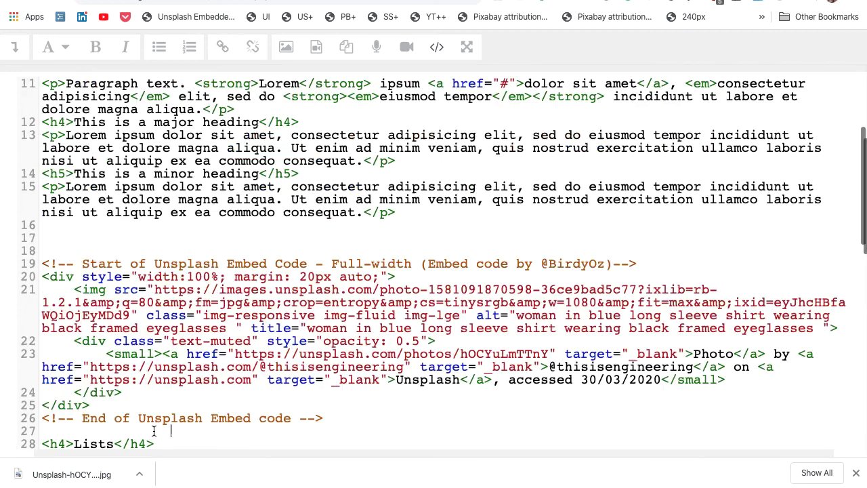
left_click(437, 46)
Examine the full-width photo, its attribution line and its placement between the minor heading's paragraph and the Lists heading
scroll(409, 235, "down", 1)
scroll(408, 235, "down", 5)
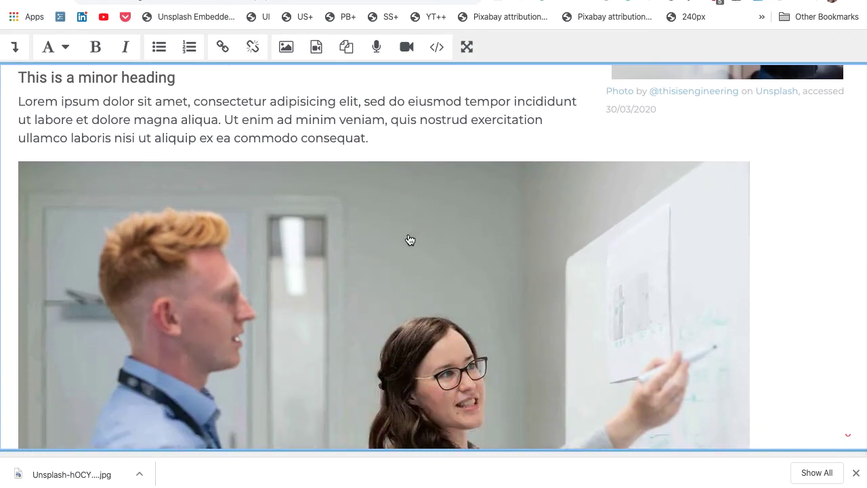
scroll(410, 239, "up", 5)
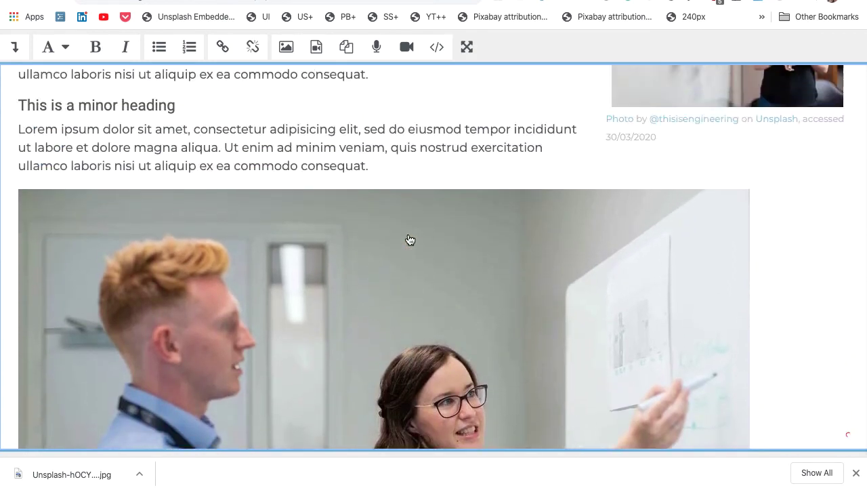
scroll(410, 239, "down", 3)
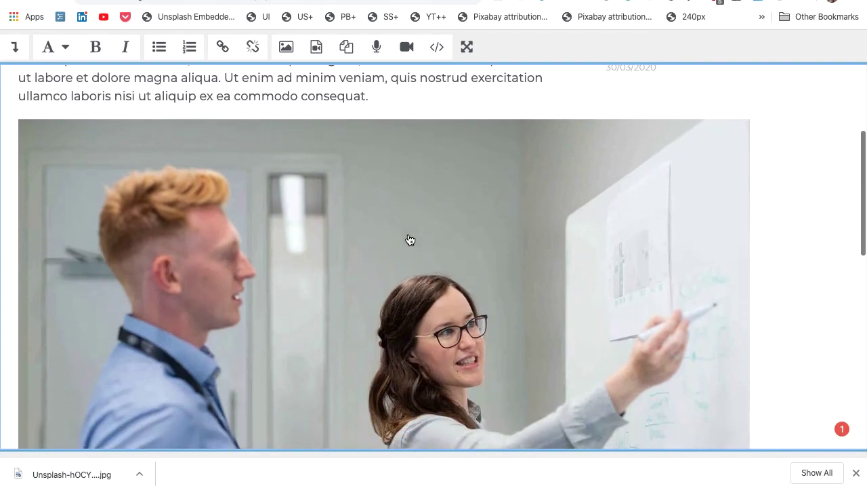
scroll(410, 239, "down", 5)
scroll(410, 239, "down", 2)
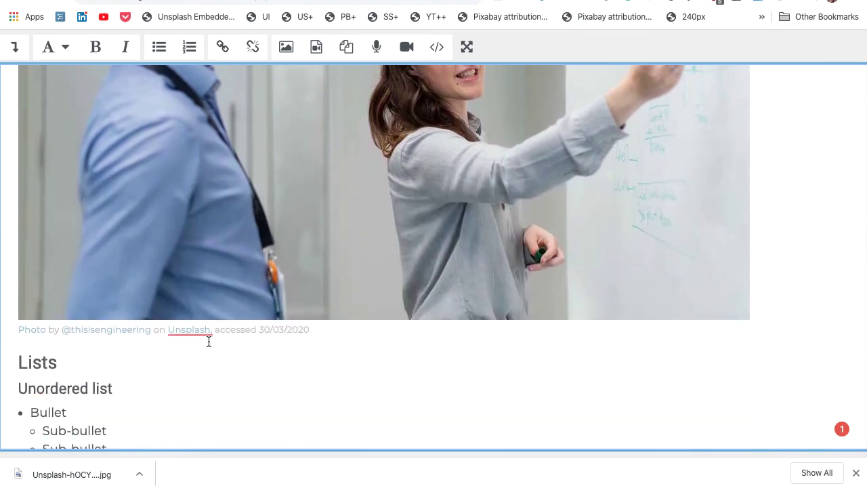
scroll(179, 281, "up", 4)
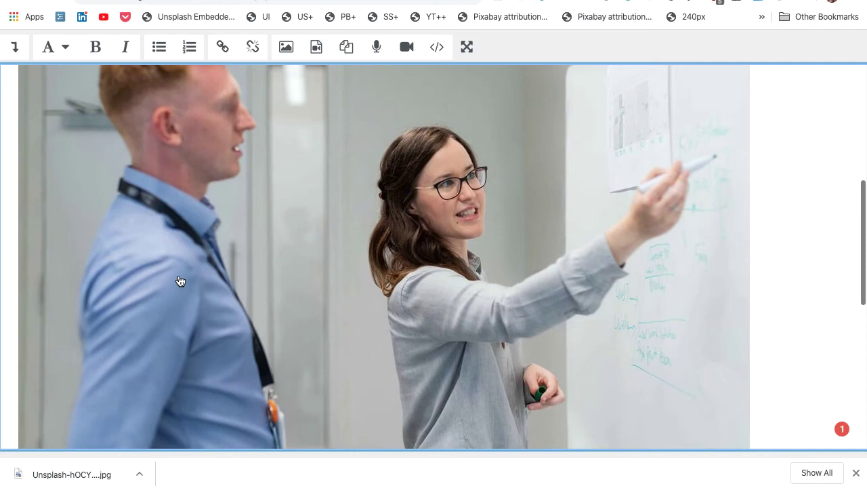
scroll(179, 282, "up", 2)
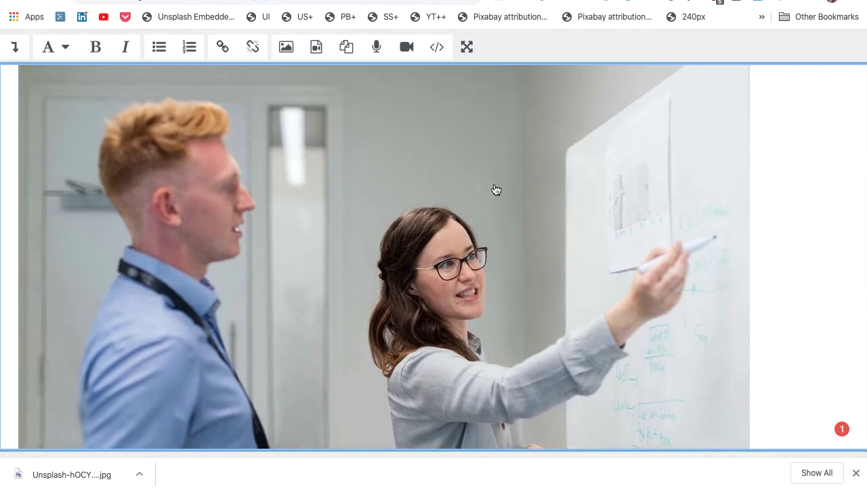
Replace the full-width image's source by uploading Unsplash-hOCYuLmTTnY-1080x720.jpg from Downloads, and save the image
double_click(347, 165)
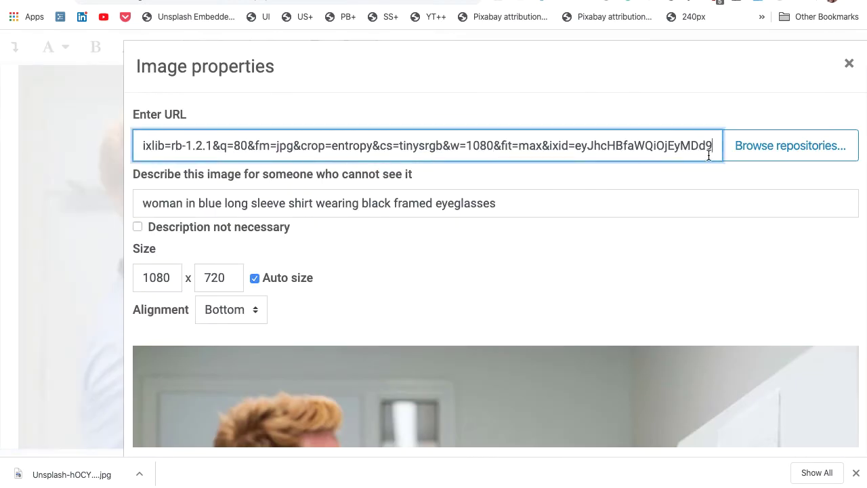
left_click(744, 155)
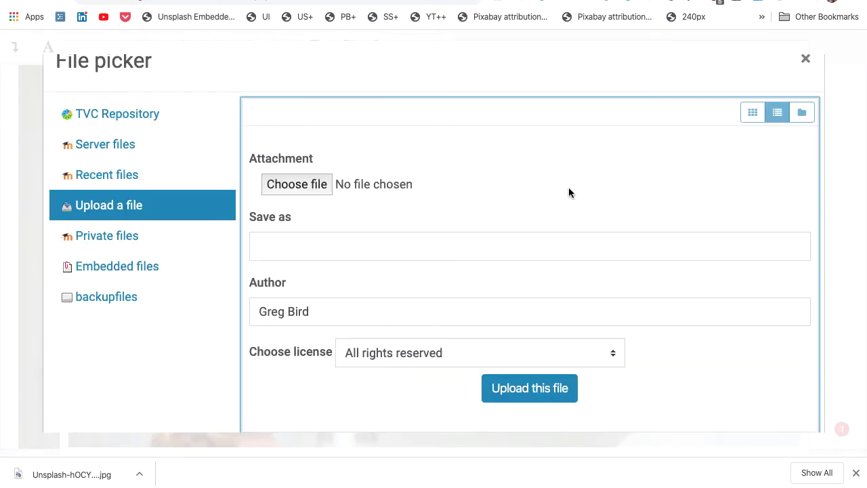
left_click(298, 186)
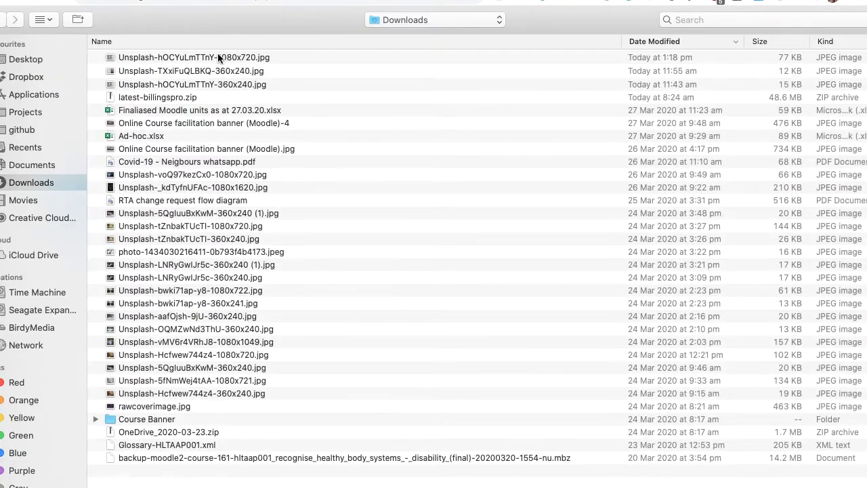
left_click(216, 57)
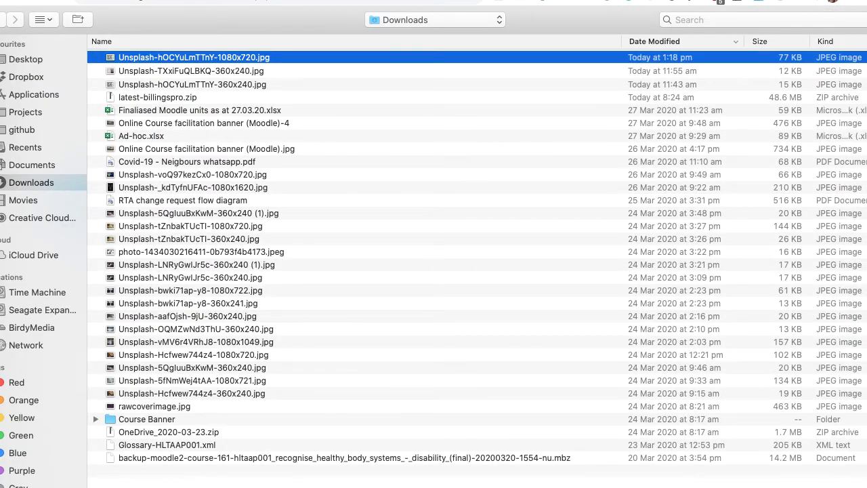
key("Return")
left_click(540, 388)
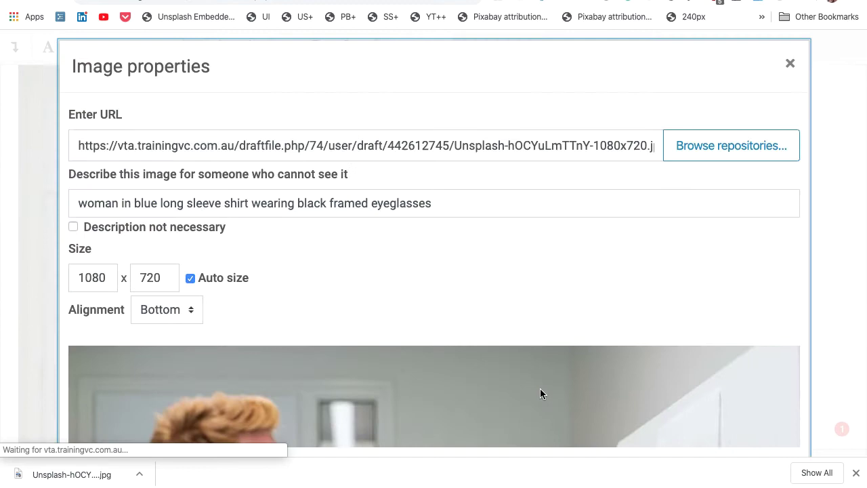
scroll(729, 358, "down", 5)
left_click(413, 447)
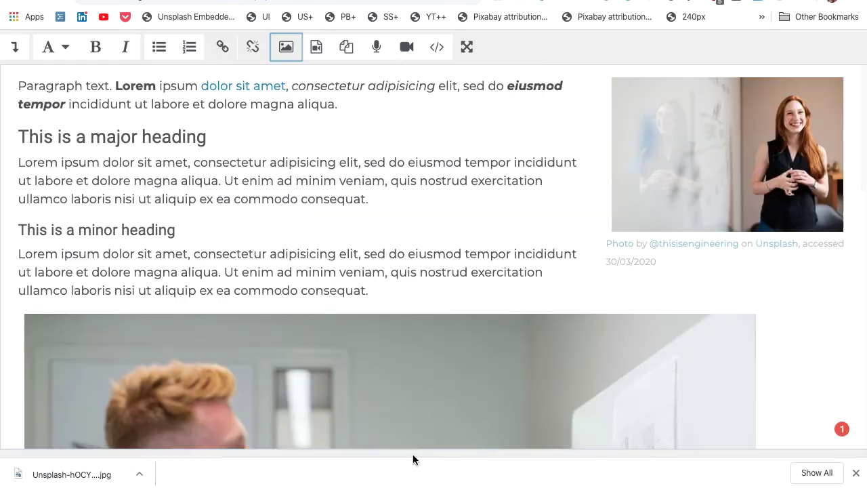
Dismiss the downloads bar, exit the editor's full-screen mode, and save the changes to the book chapter
scroll(474, 366, "down", 10)
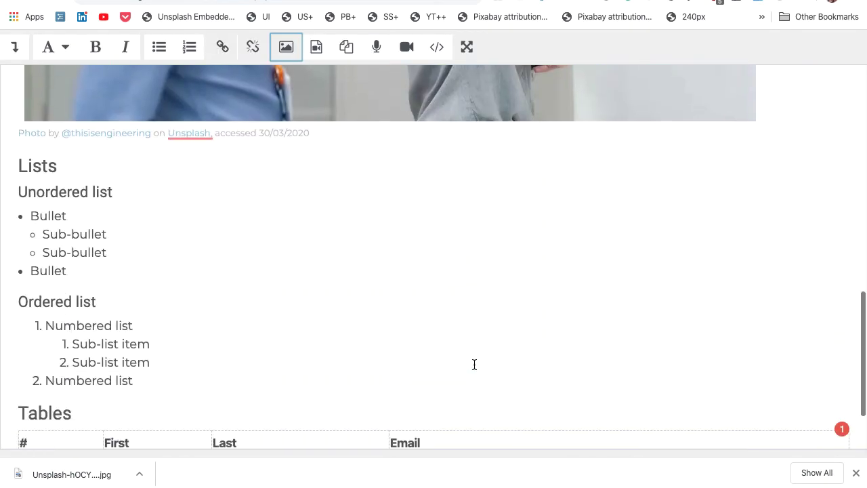
scroll(475, 364, "down", 2)
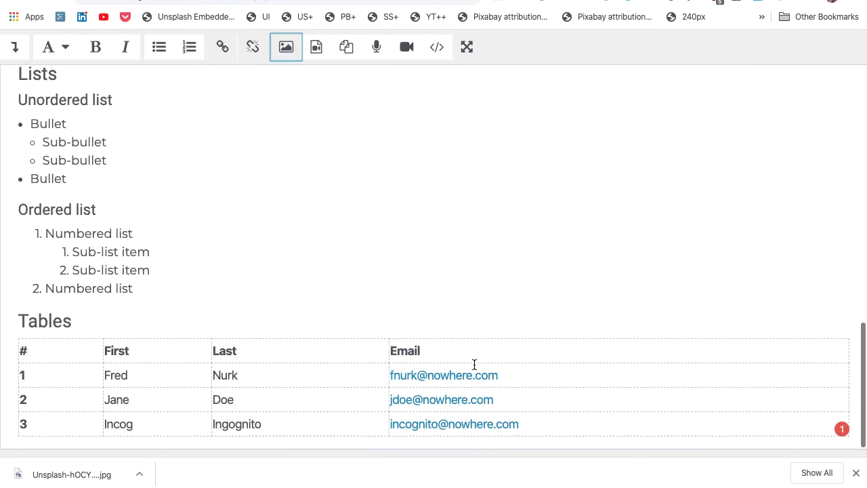
left_click(856, 473)
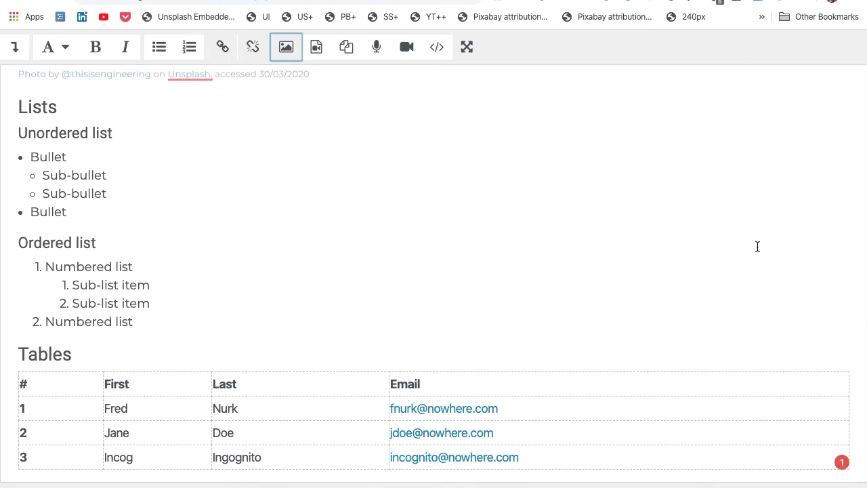
left_click(466, 49)
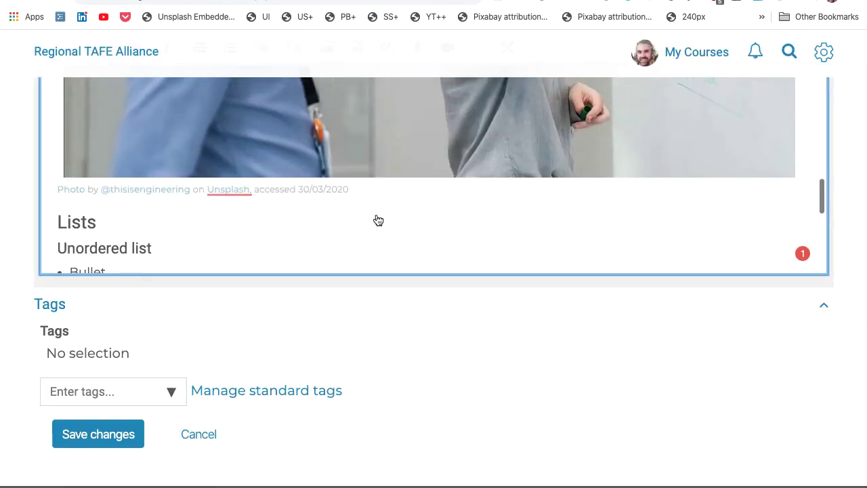
left_click(65, 444)
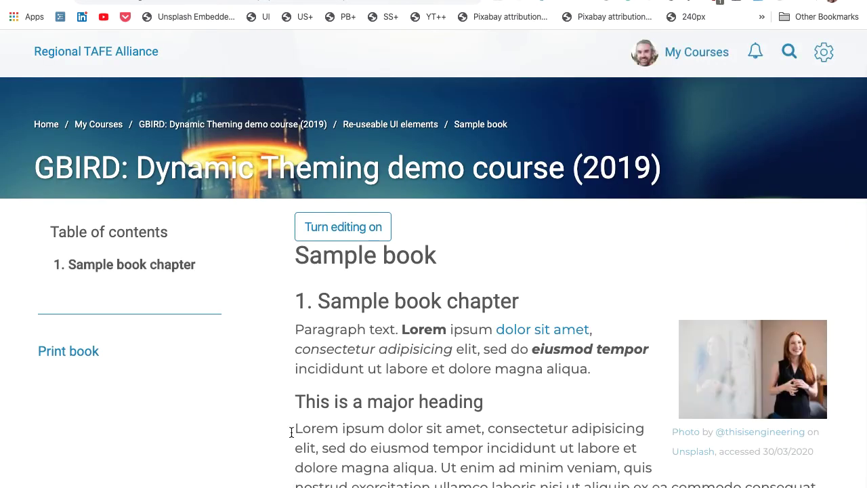
Check how both embedded photos in the saved chapter respond to progressively narrower browser window widths
scroll(346, 424, "down", 7)
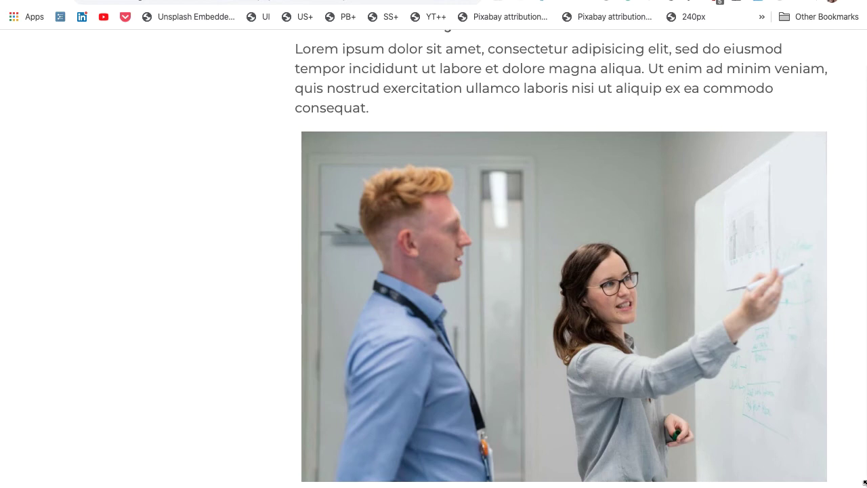
left_click_drag(864, 481, 477, 399)
scroll(428, 267, "up", 10)
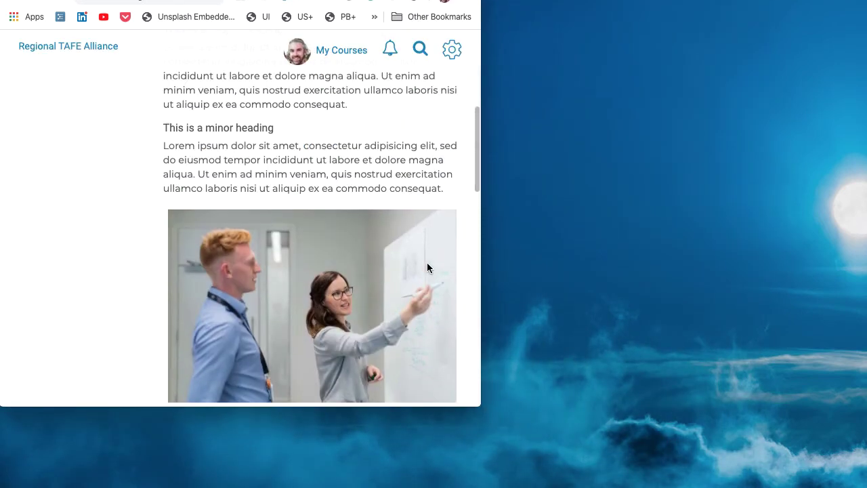
scroll(428, 267, "up", 6)
scroll(428, 266, "down", 6)
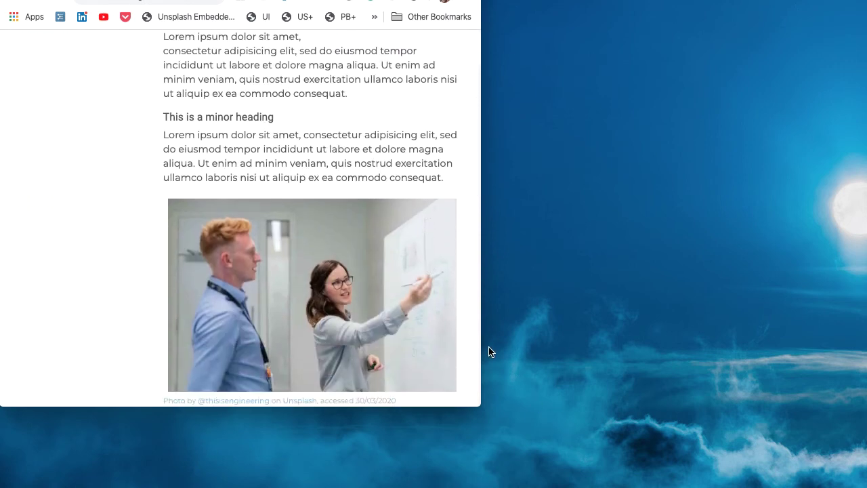
left_click_drag(480, 351, 341, 337)
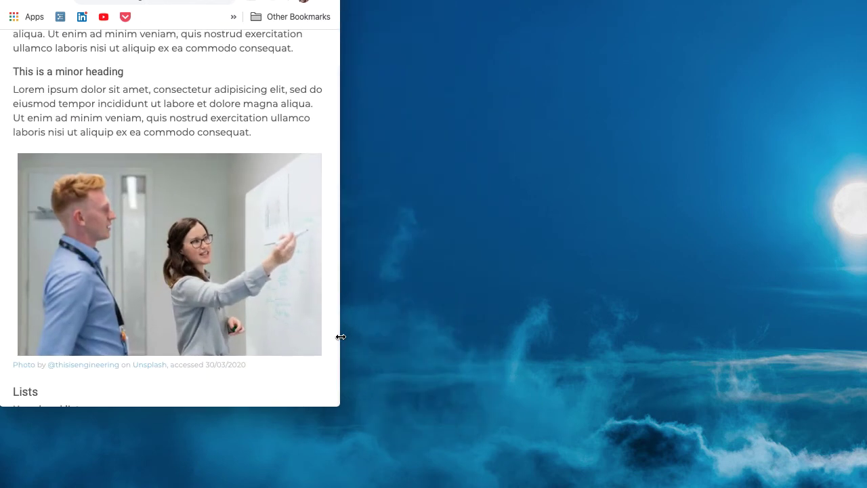
scroll(307, 226, "up", 5)
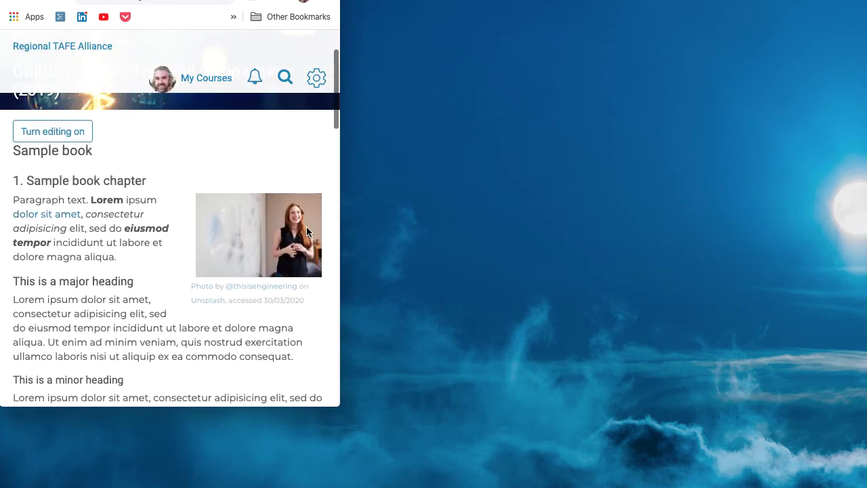
scroll(306, 231, "down", 5)
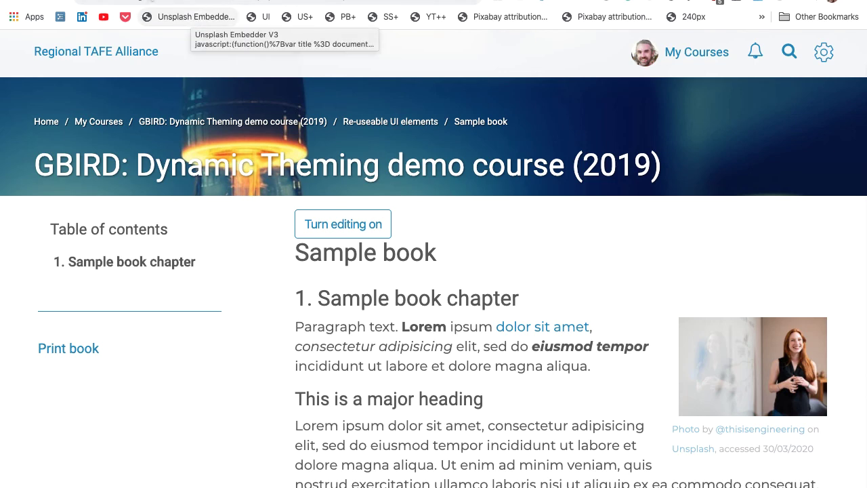
Open the Unsplash embedder's first-time setup instructions and add the Unsplash Embedder V3 bookmarklet to the bookmarks bar
left_click(190, 16)
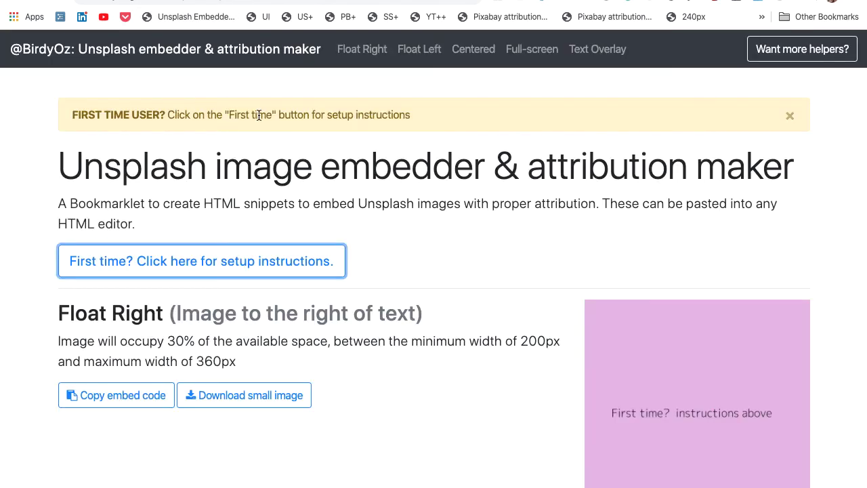
left_click(208, 261)
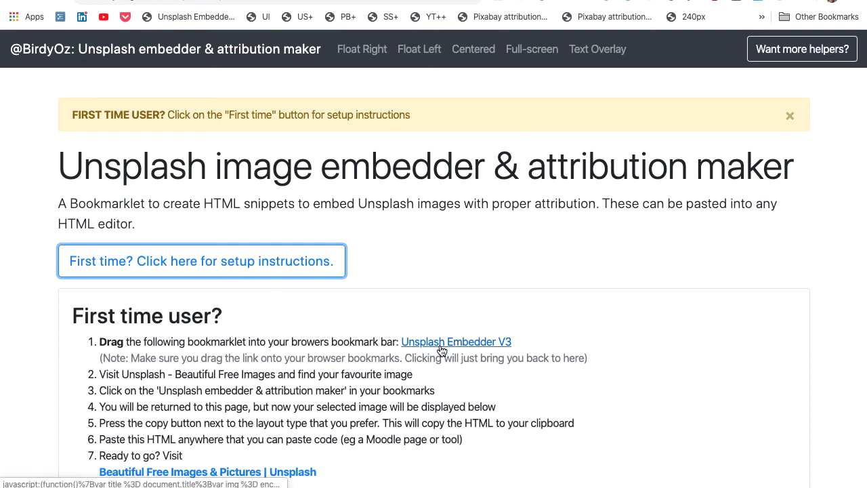
left_click_drag(441, 349, 145, 18)
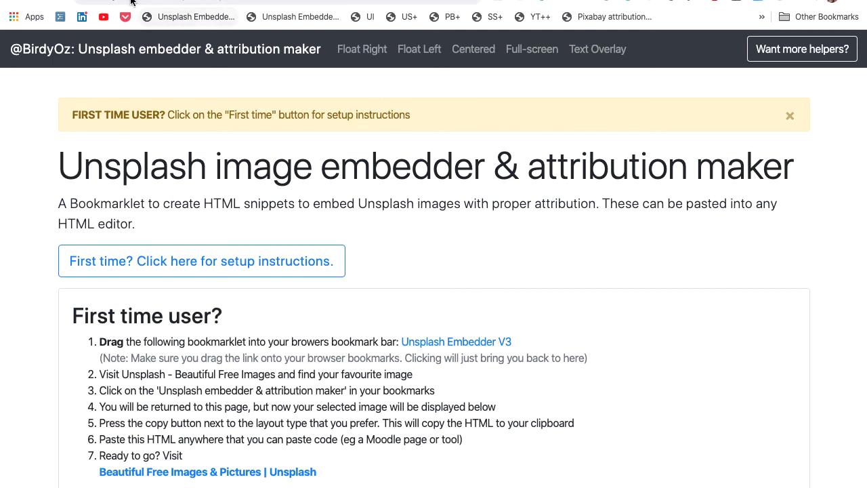
Switch to Unsplash, open the photo of three people laughing around laptops at a wooden table, and run the newly added embedder bookmarklet
left_click(172, 19)
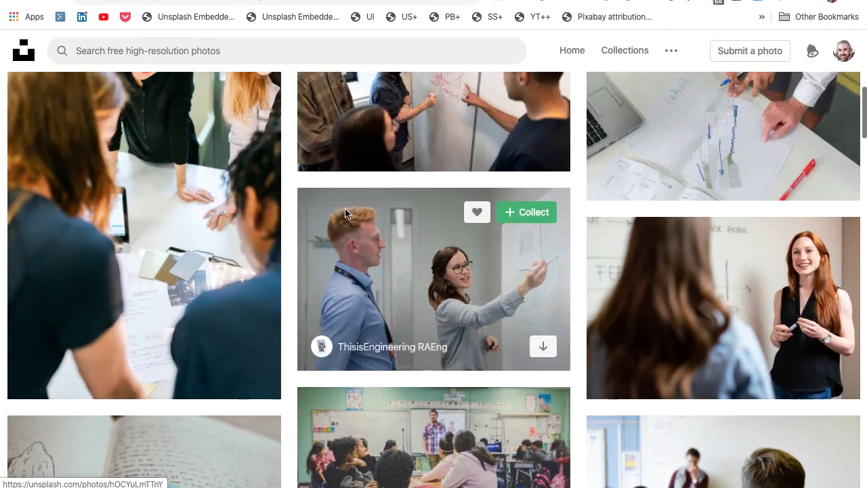
scroll(345, 210, "down", 10)
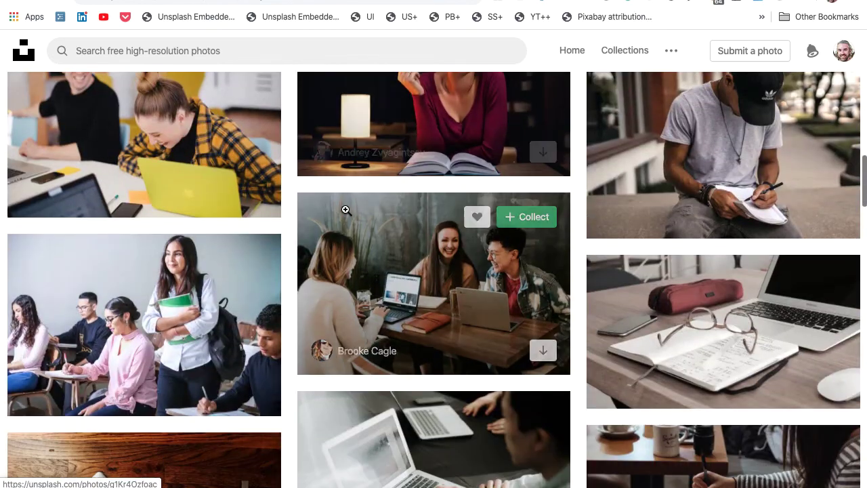
left_click(419, 290)
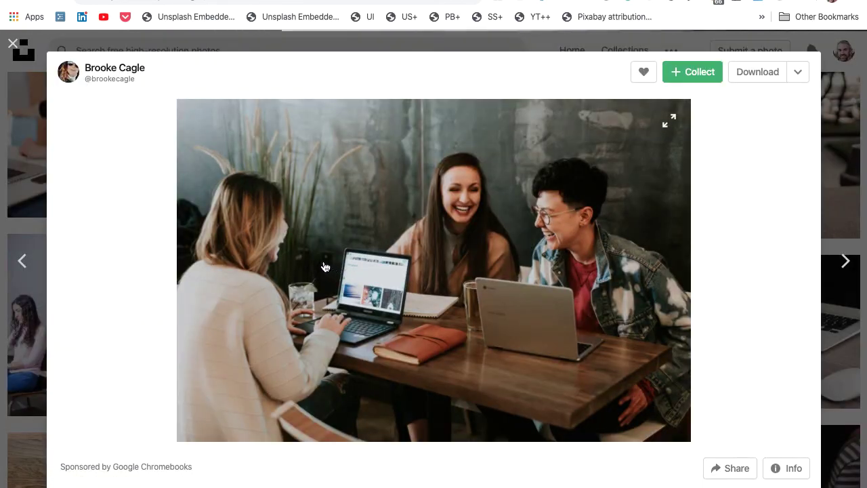
left_click(180, 21)
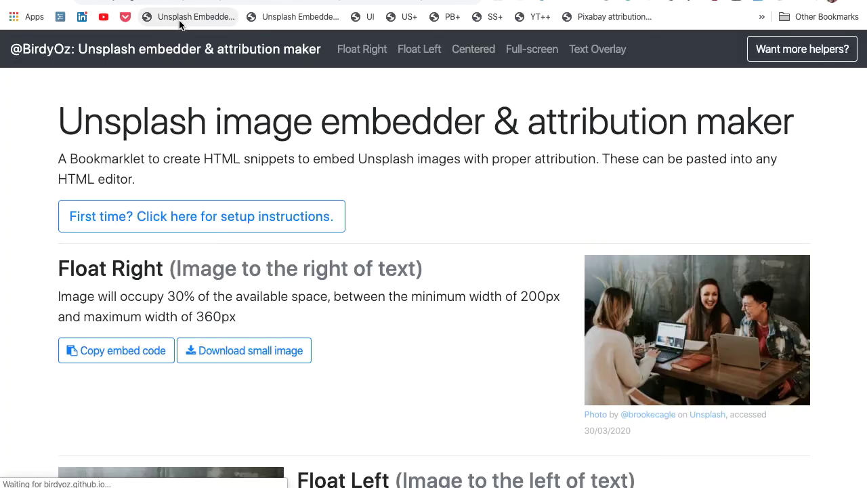